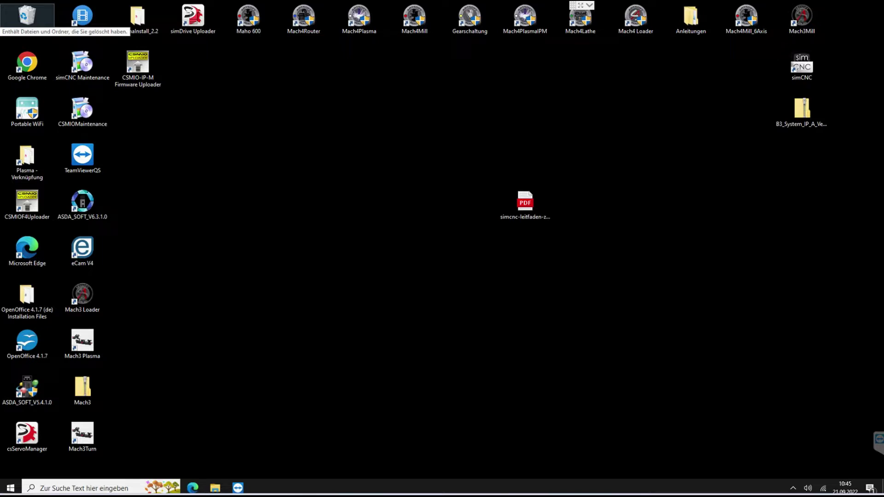
Locate the Teach folder on drive C: in the file explorer and minimise the window
click(215, 488)
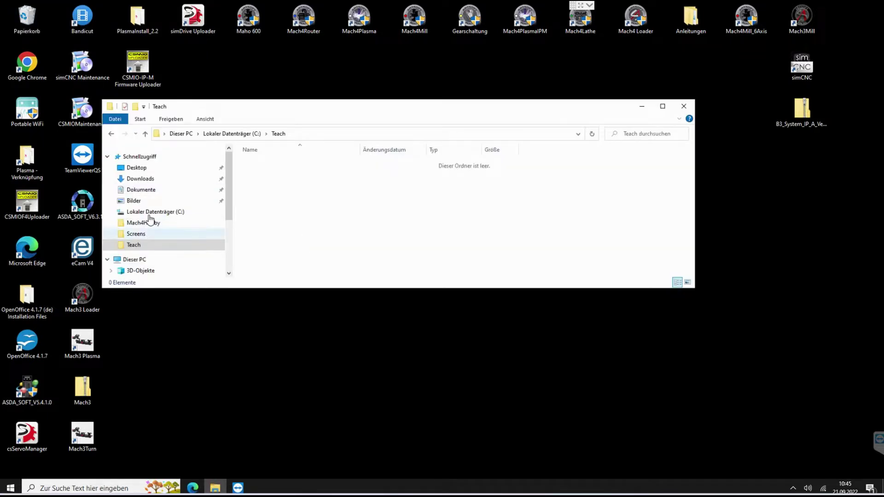
click(167, 213)
scroll(258, 256, down, 1)
click(257, 253)
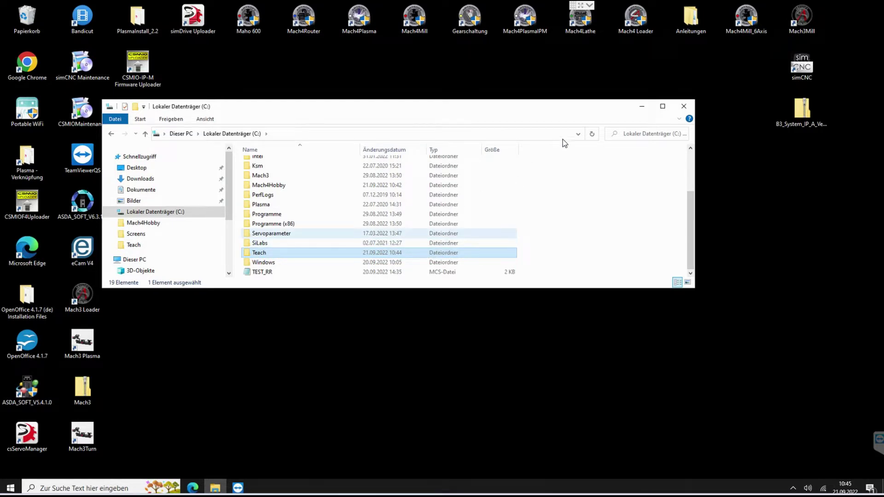
click(643, 107)
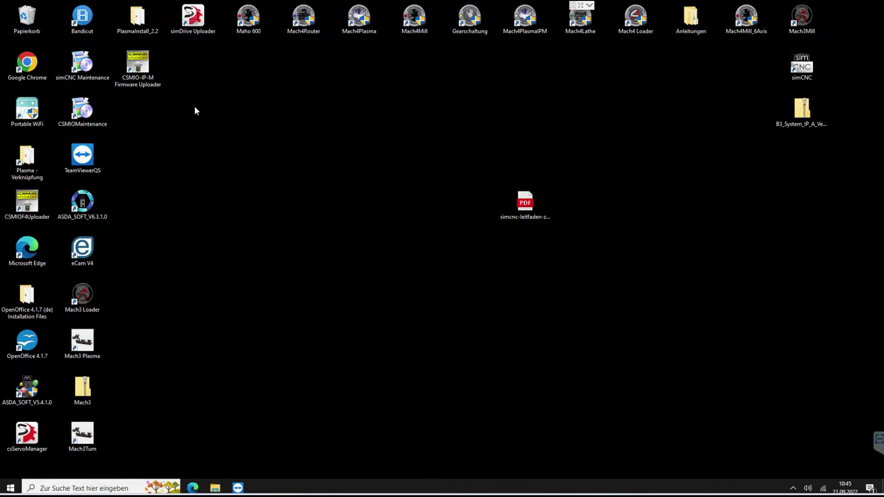
Locate Teach_Screen_v1.set in the Mach4Hobby\Screens folder on drive C: and close the file explorer
click(215, 488)
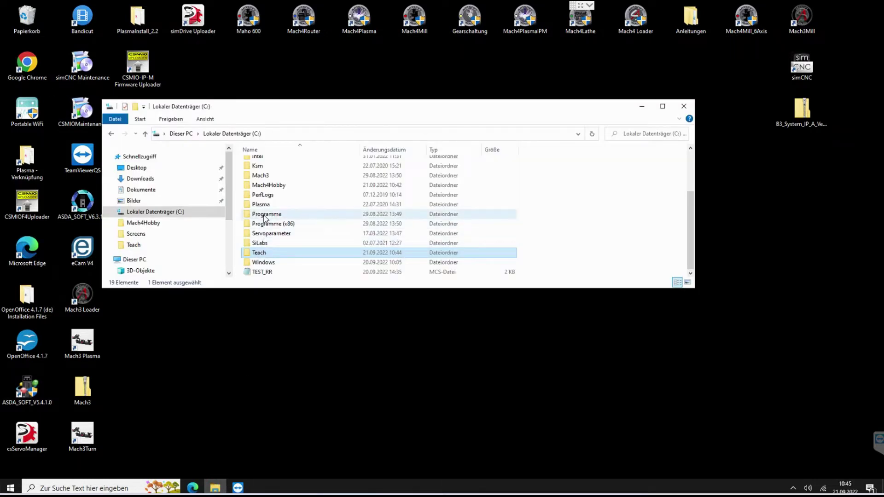
double_click(268, 185)
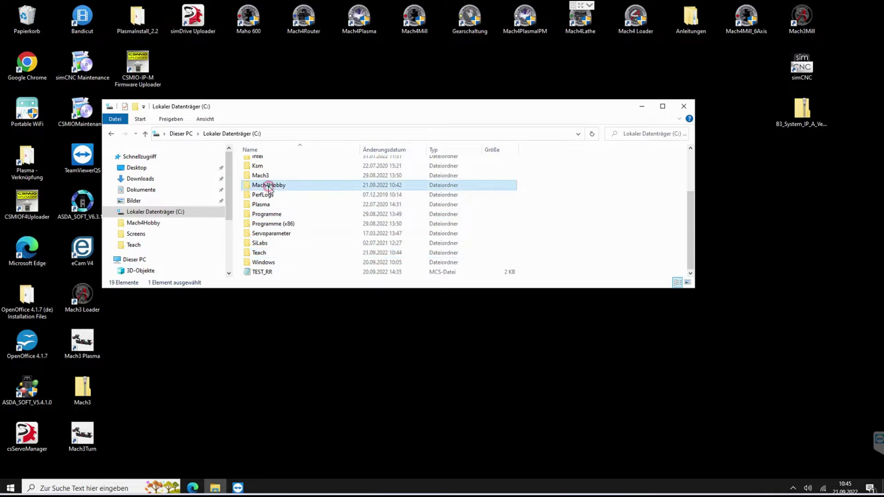
scroll(271, 217, down, 2)
click(267, 224)
double_click(268, 224)
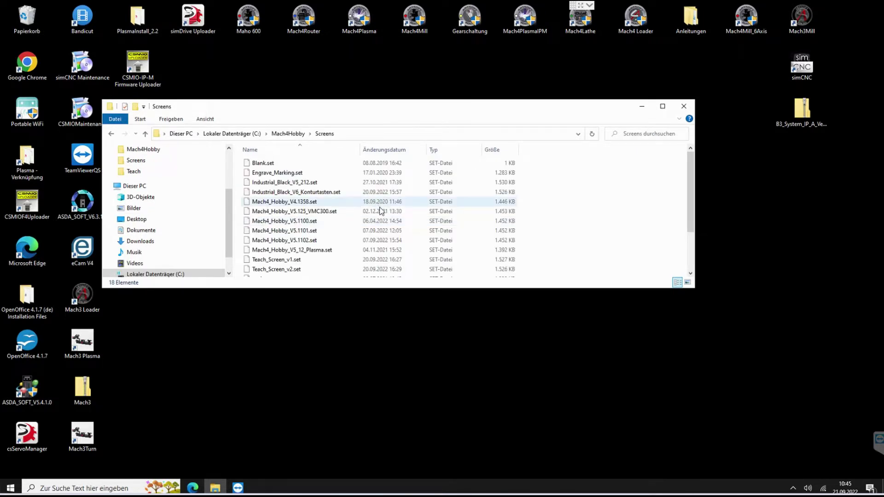
scroll(382, 209, down, 1)
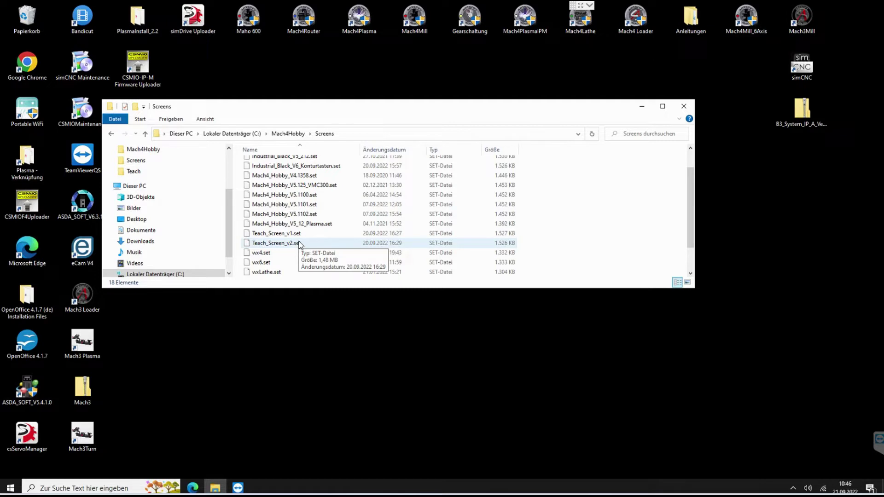
click(303, 234)
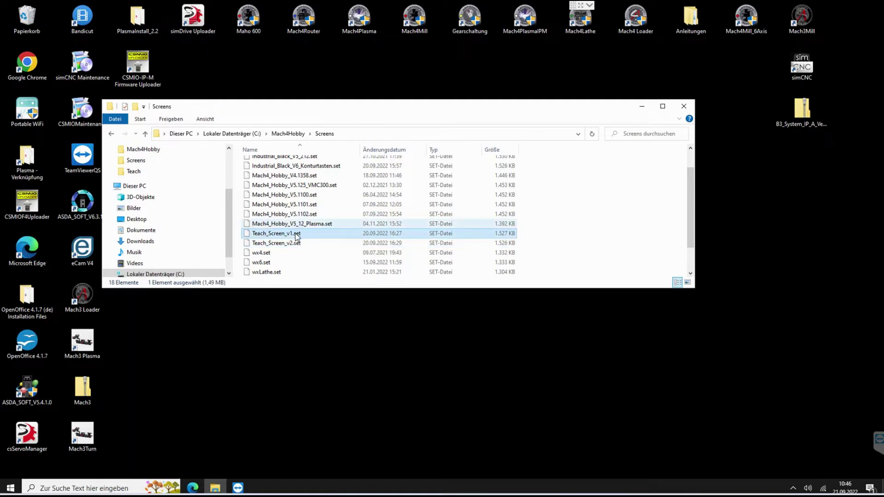
click(683, 107)
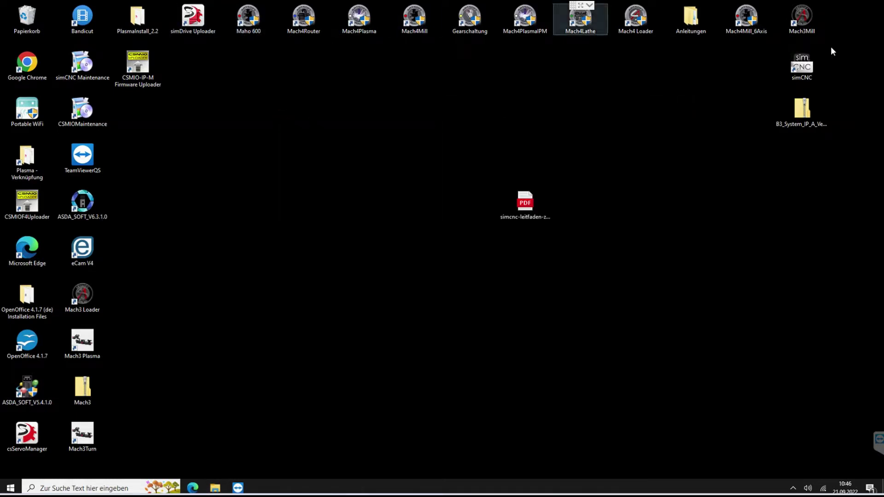
Start the Mach4 Loader and launch Mach4 with the Tasten profile
double_click(645, 23)
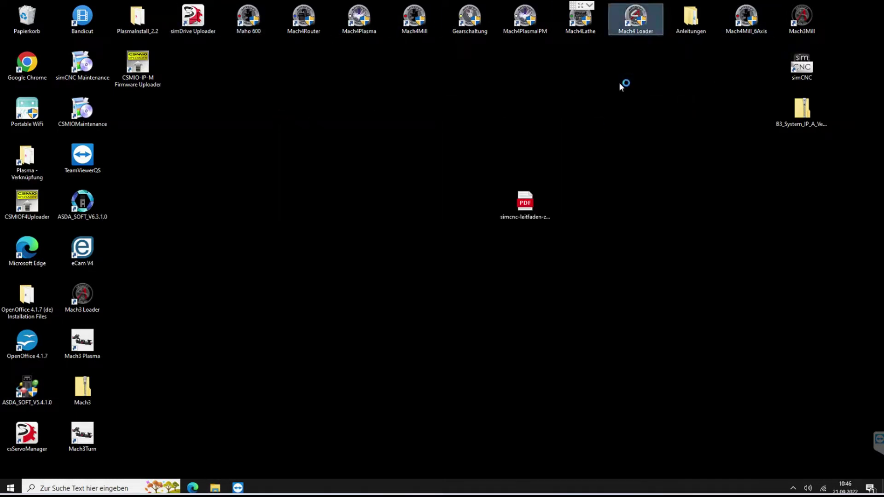
scroll(413, 255, down, 4)
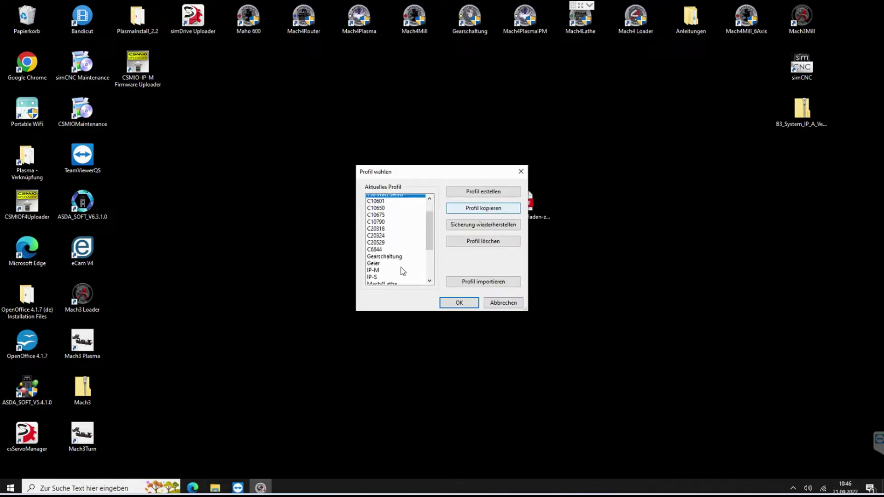
click(380, 260)
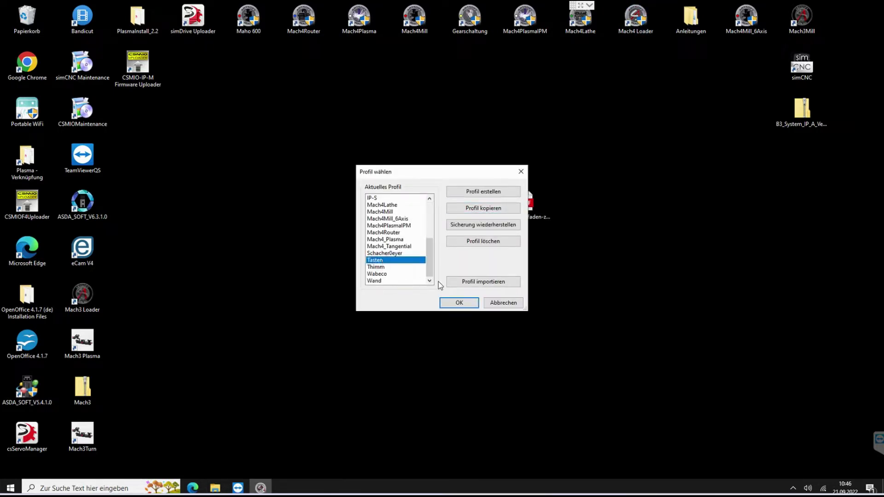
click(454, 303)
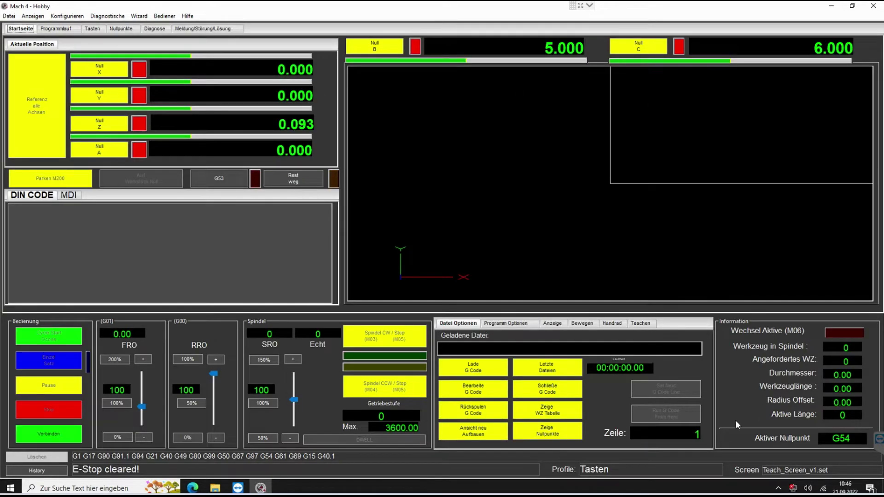
Load the screen set Teach_Screen_v1.set from the Screens folder
click(33, 16)
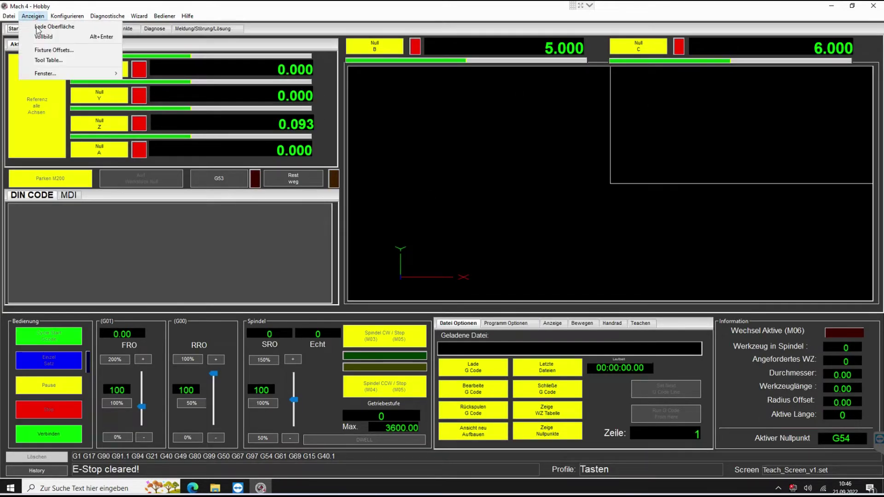
click(41, 27)
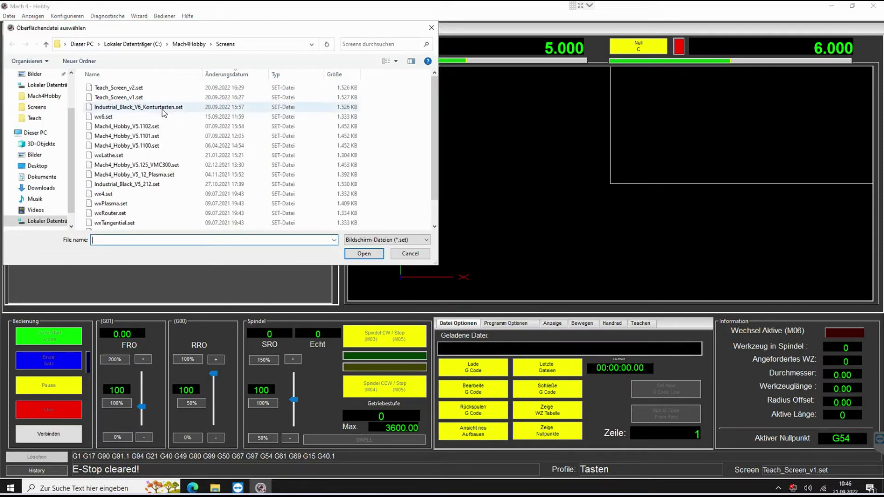
click(123, 97)
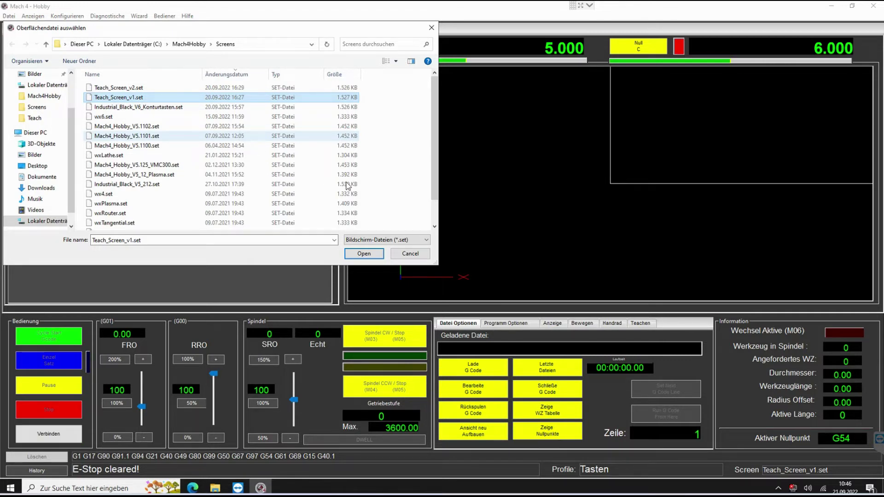
click(364, 254)
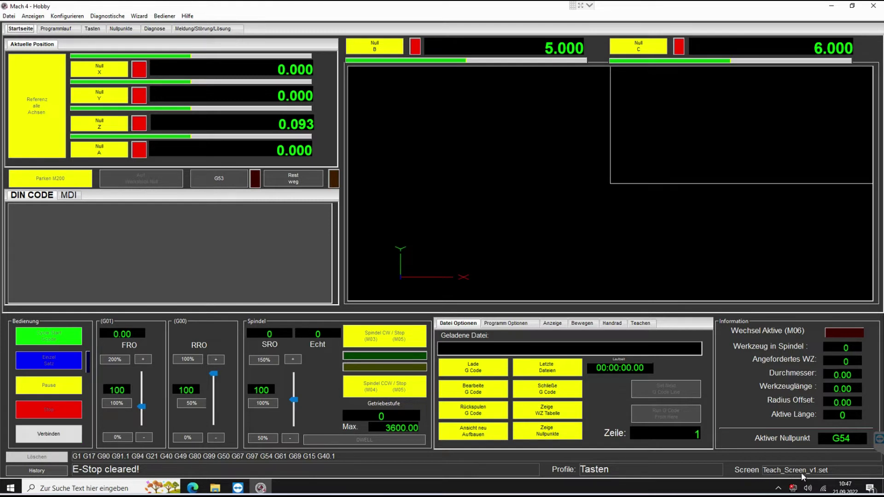
Check in the control configuration whether the Regfile plugin is activated, and close the configuration
click(66, 16)
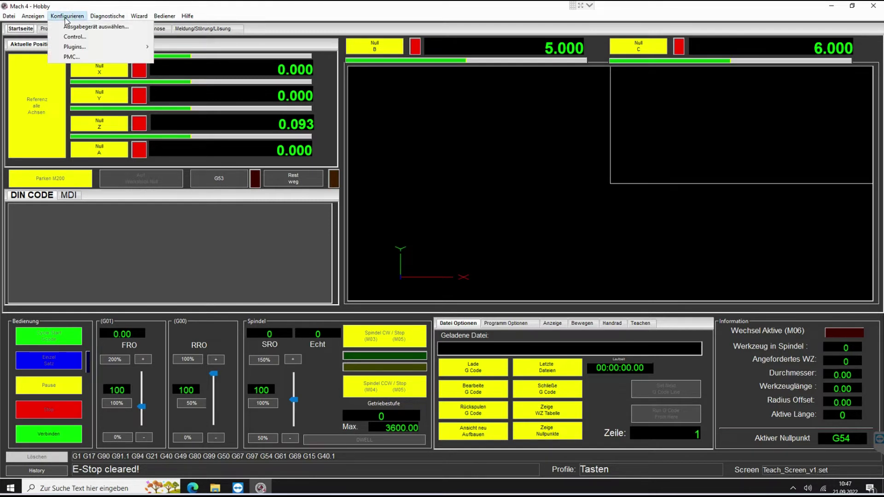
click(83, 37)
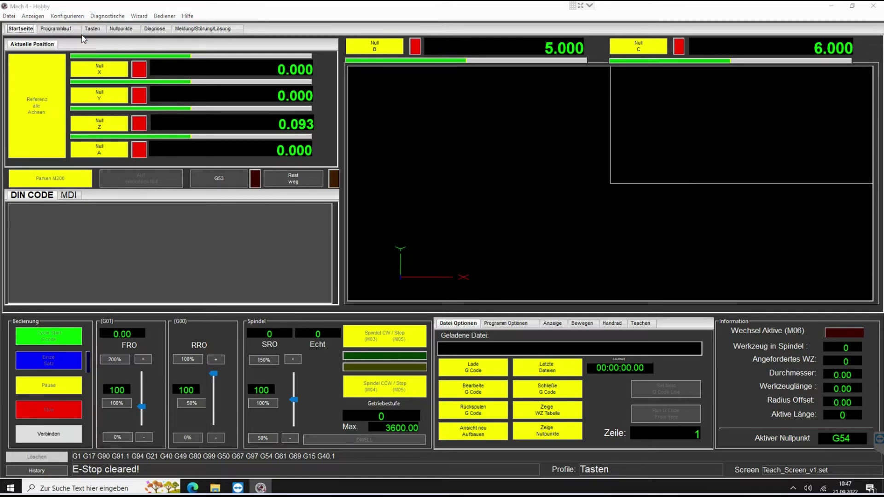
click(308, 161)
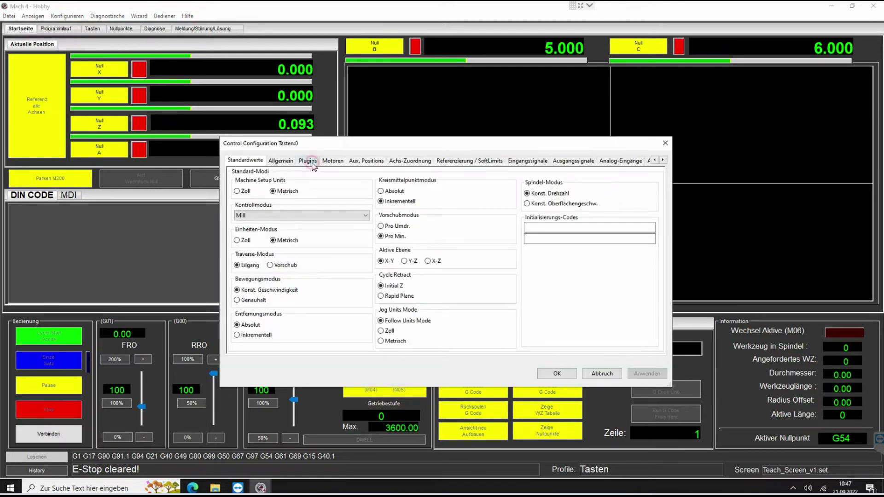
click(290, 239)
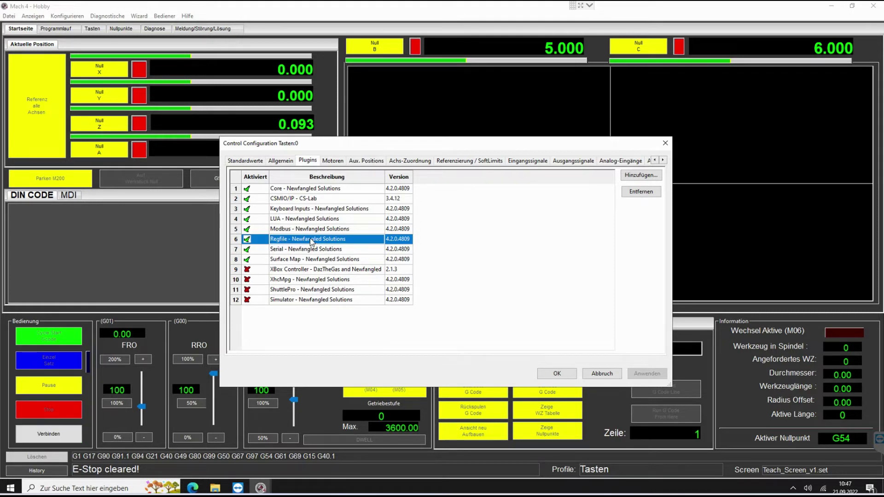
click(556, 374)
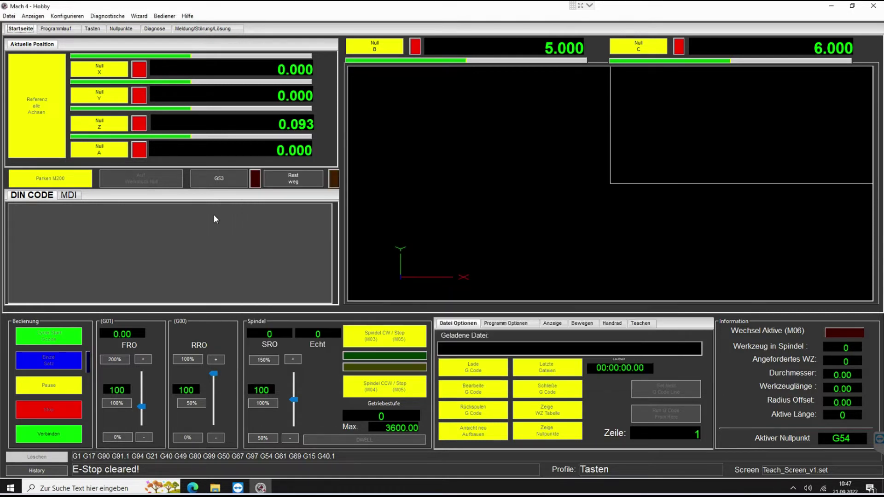
Examine the name, initial value and description of the Filename instance register in the Regfile plugin configuration, and close it
click(64, 15)
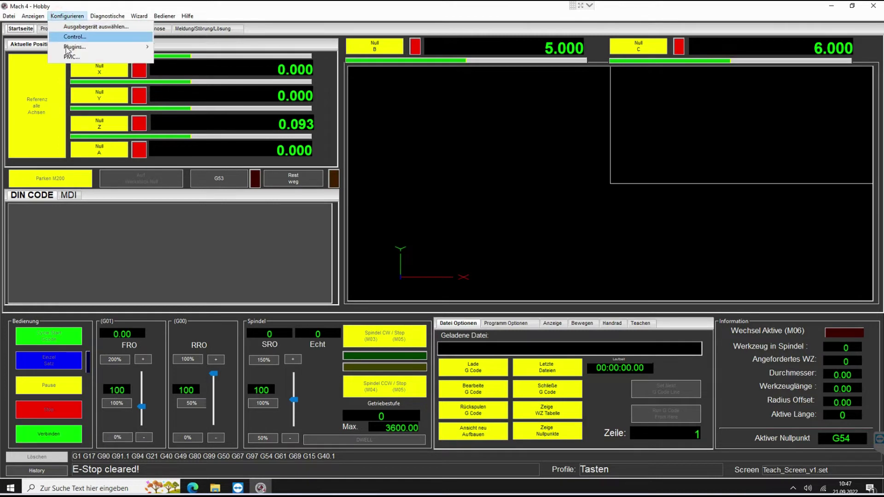
mouse_move(69, 47)
click(193, 77)
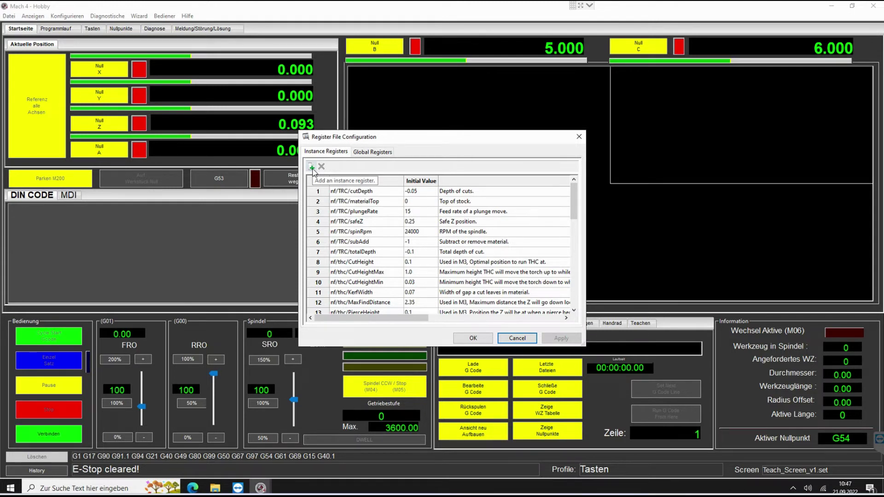
drag(573, 199, 584, 318)
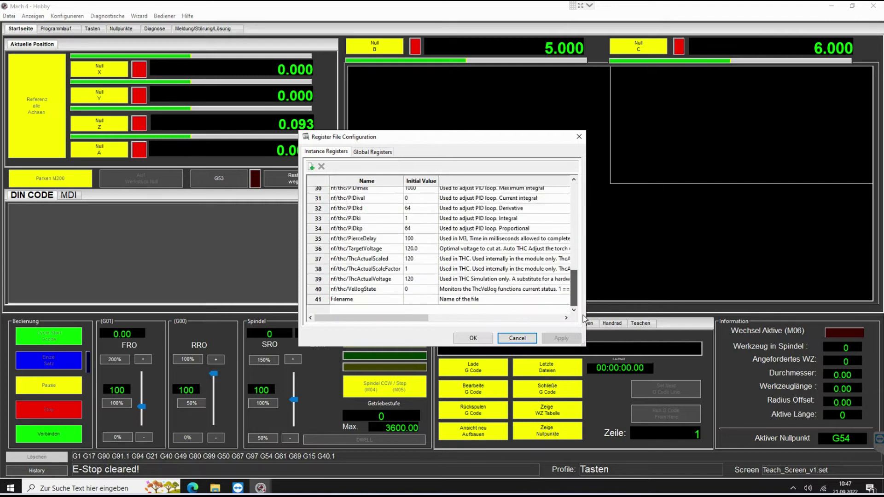
double_click(332, 300)
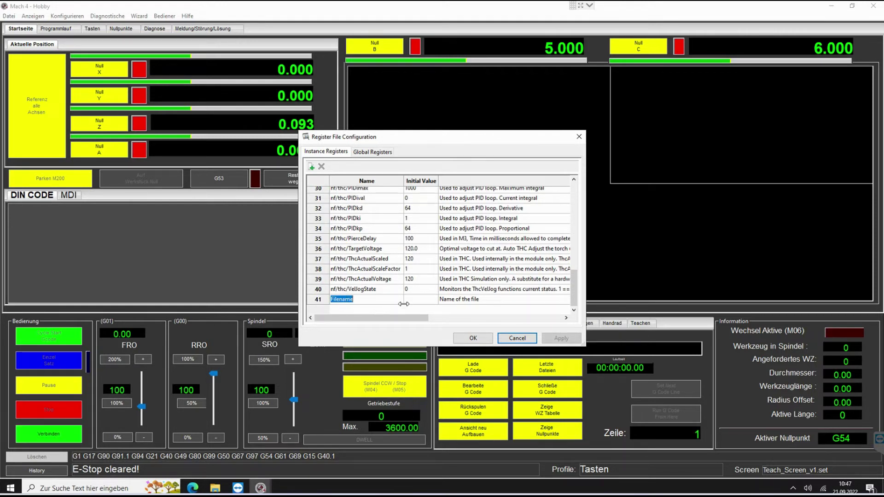
click(500, 300)
scroll(449, 318, left, 3)
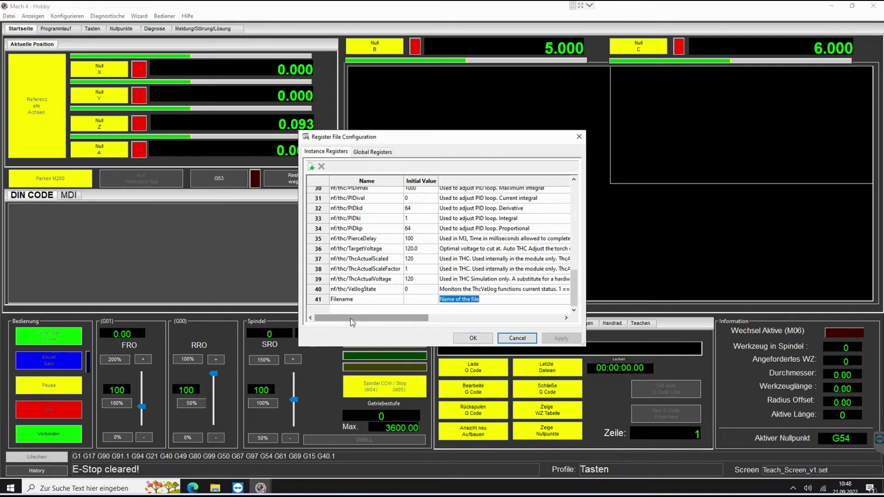
click(372, 309)
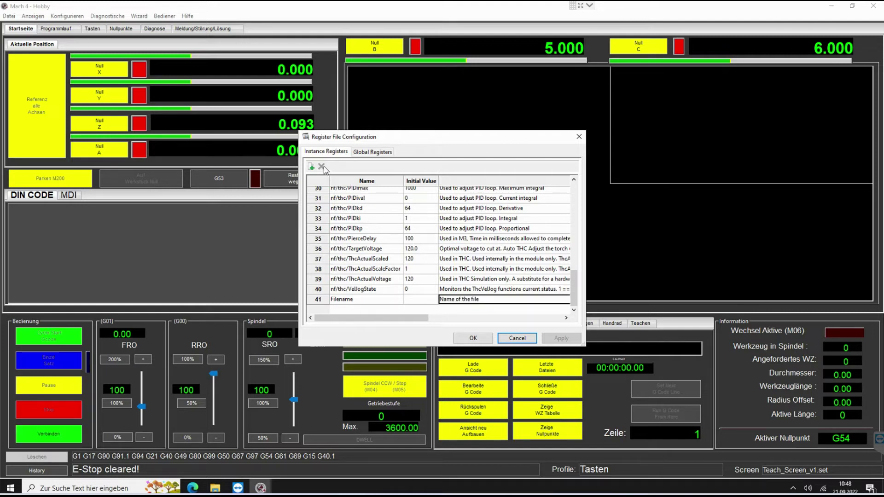
click(484, 341)
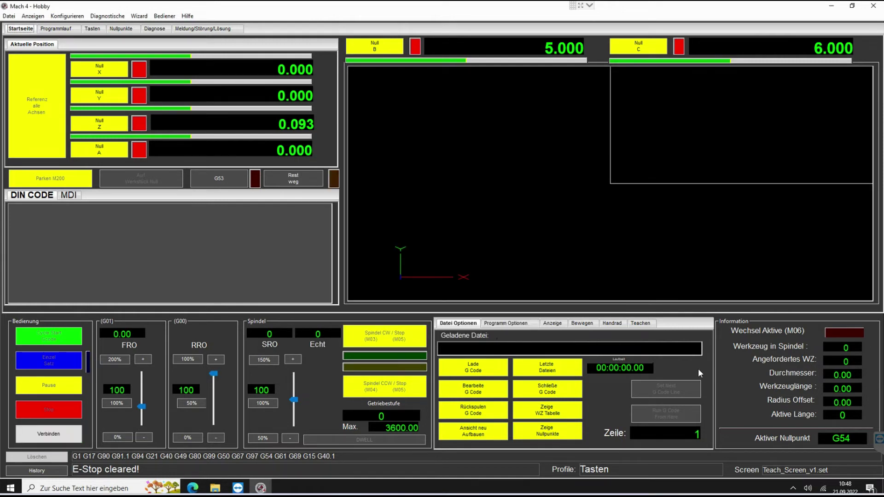
Show the Teachen controls, check the program path C:\Teach\Programm.txt, and insert a G0 command into that file
click(648, 324)
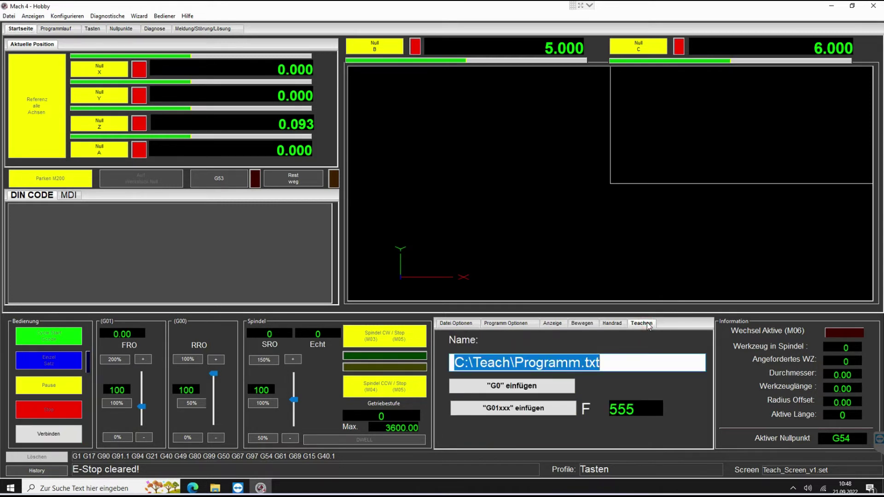
click(461, 363)
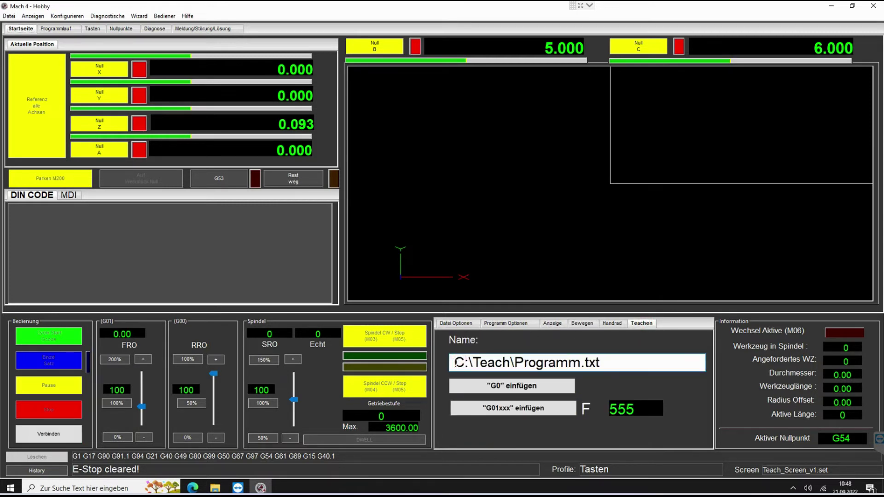
drag(460, 363, 513, 362)
click(515, 363)
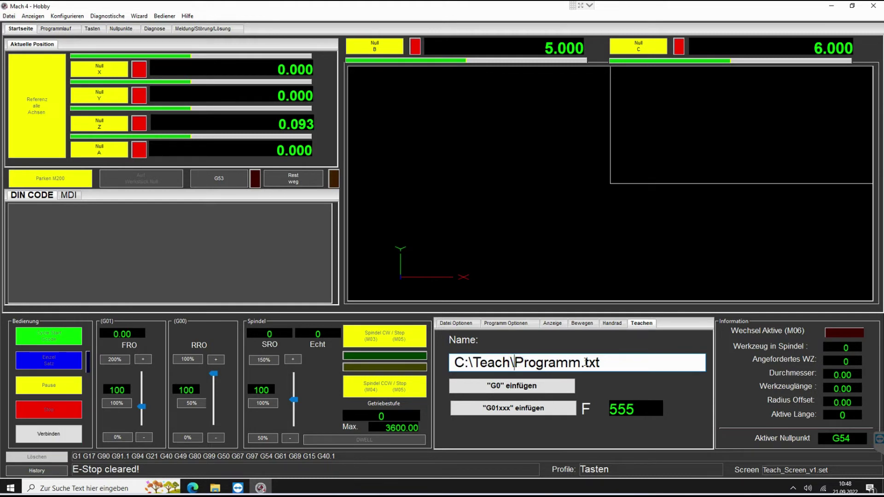
click(516, 390)
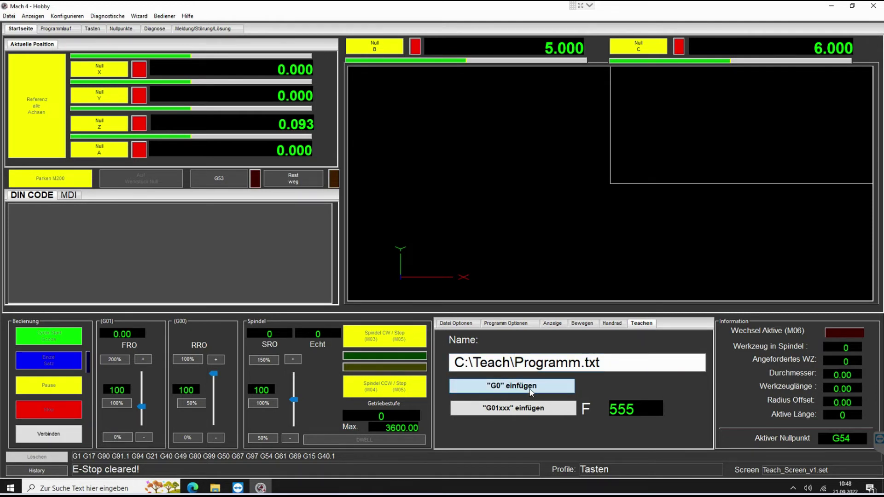
click(521, 392)
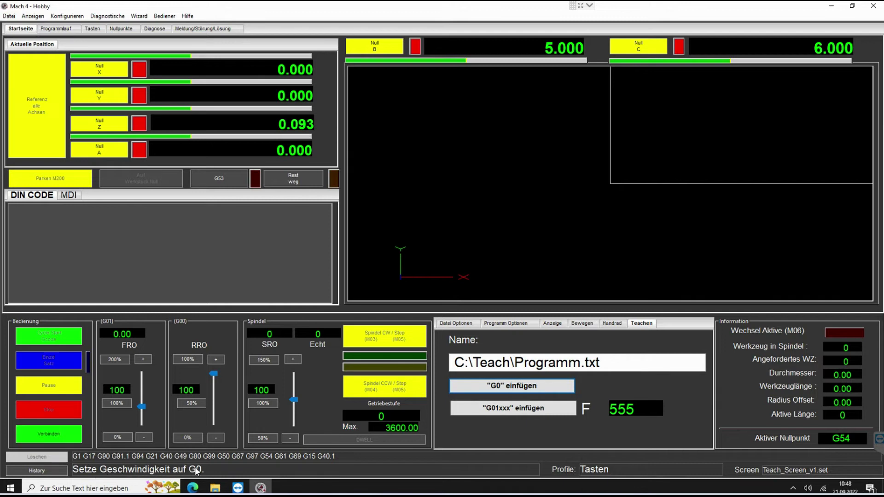
Switch to File Explorer and open the Programm text file in C:\Teach to check the taught G0 entry
click(216, 489)
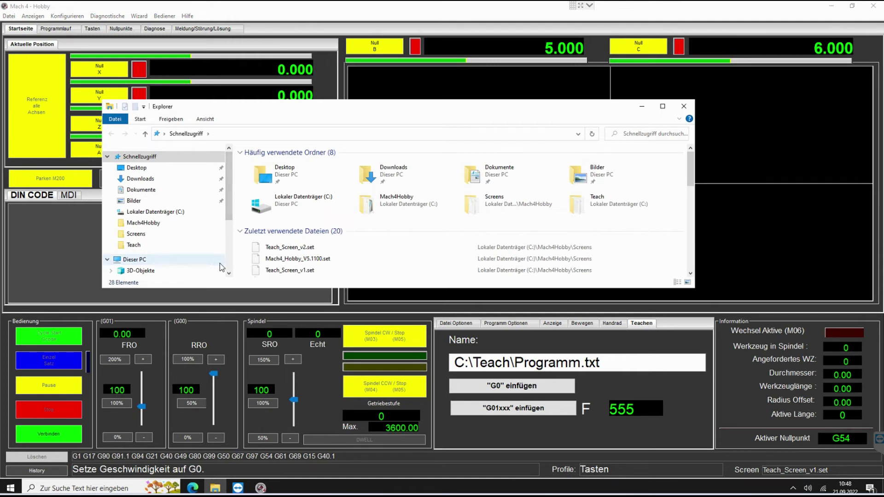
click(175, 212)
scroll(307, 272, down, 3)
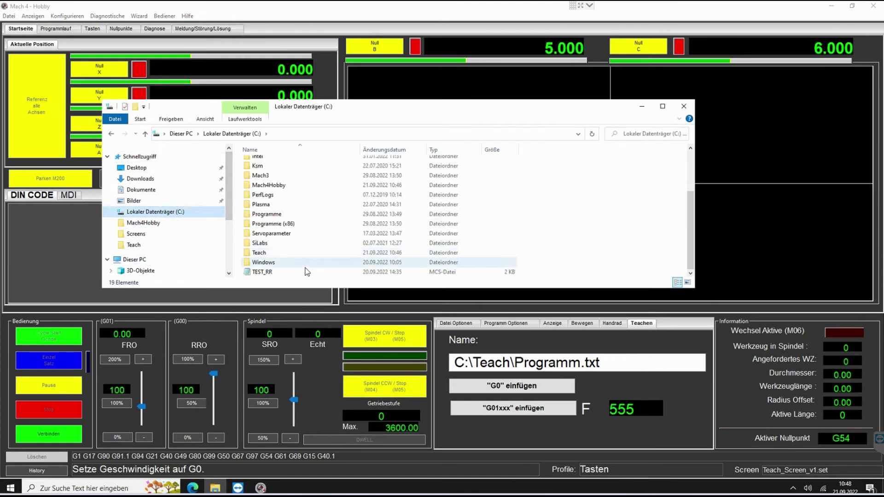
double_click(267, 253)
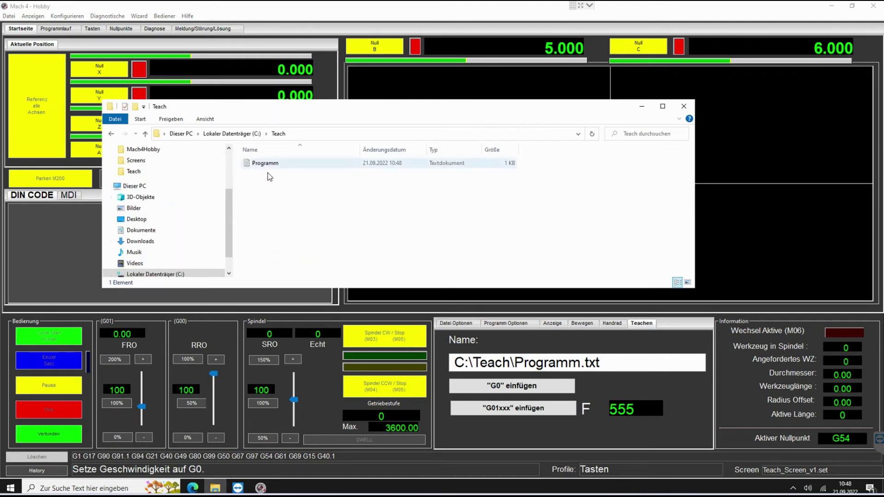
click(264, 164)
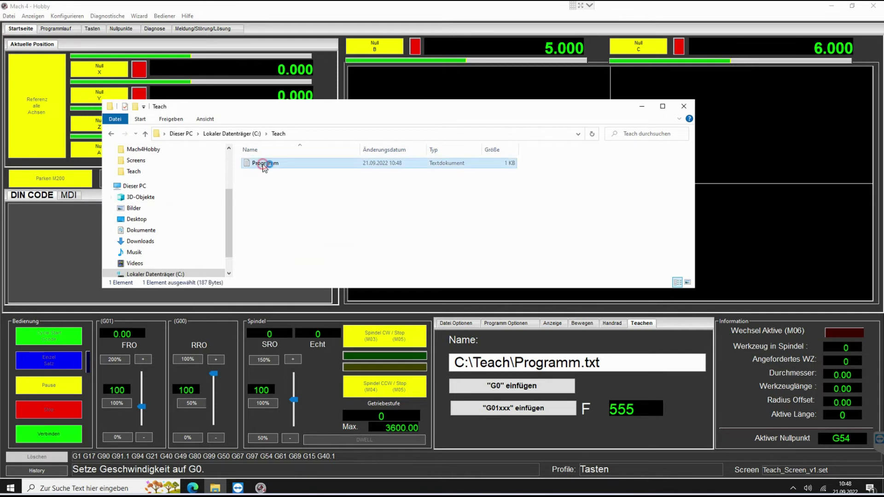
double_click(265, 164)
click(157, 207)
text(G0)
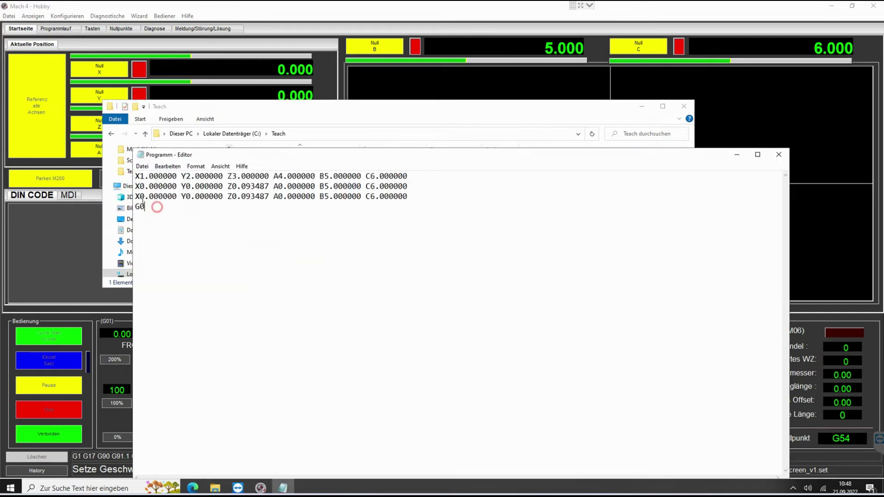
Delete the entire content of Programm.txt, close the file with the change saved, and return to Mach4
key(ctrl+a)
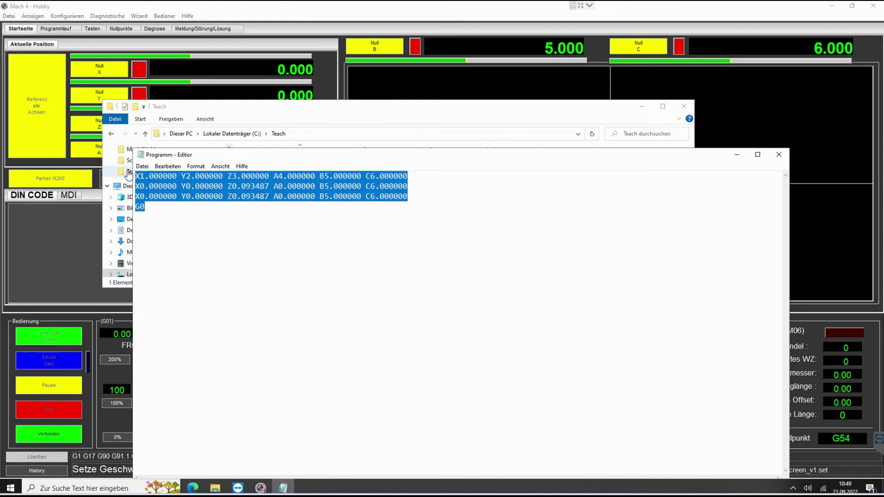
key(Delete)
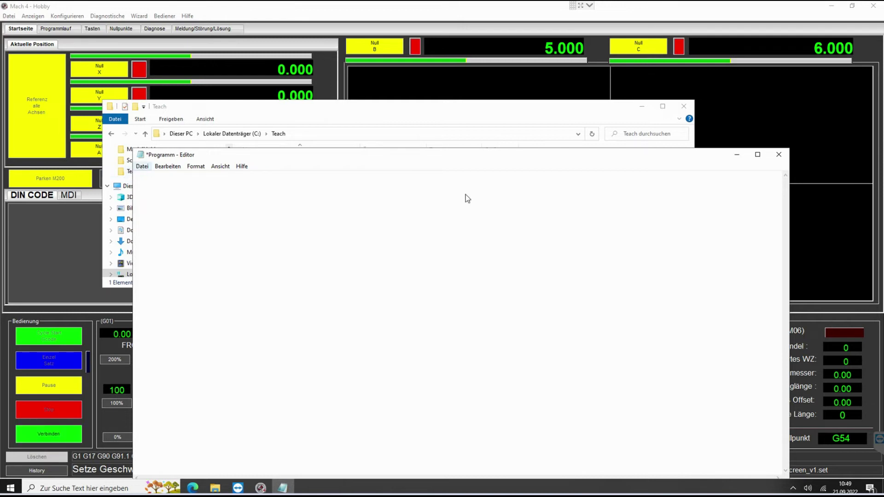
click(778, 156)
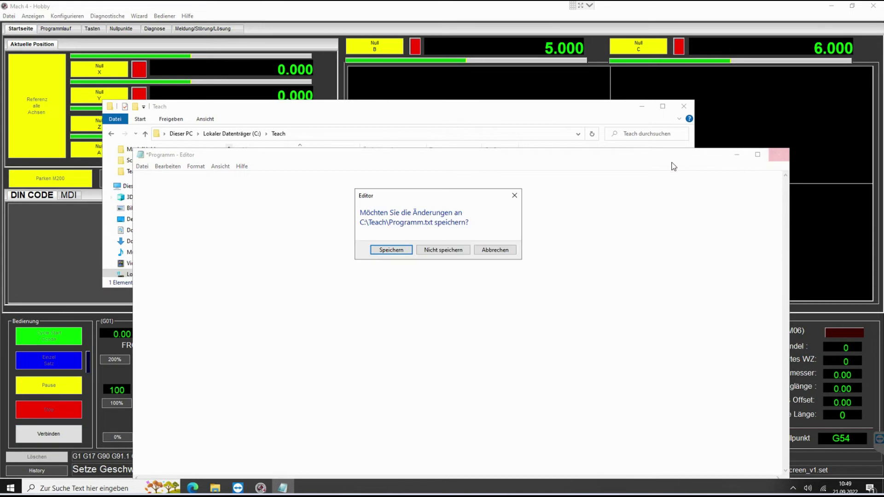
click(391, 250)
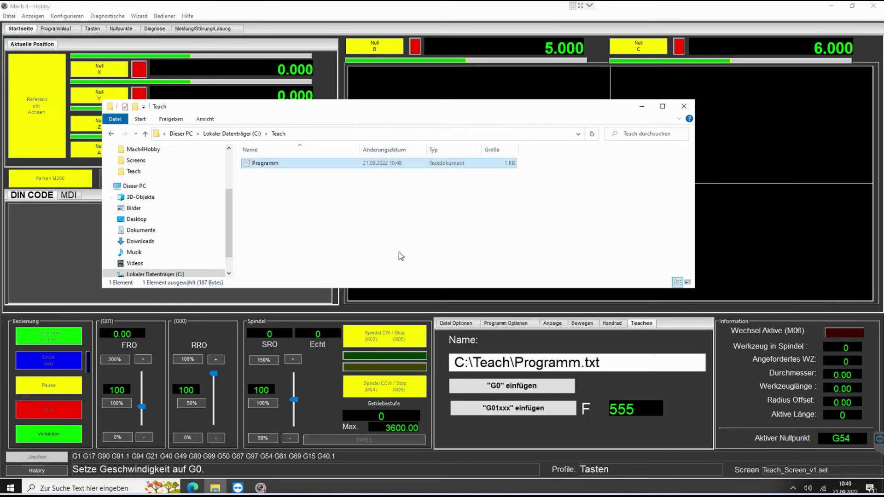
click(641, 107)
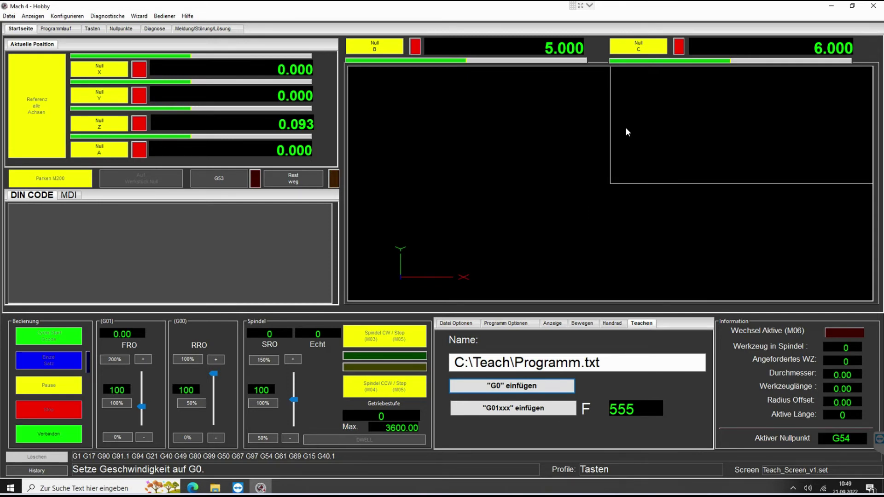
Show the Bewegen controls, and open the Eingangssignale list of the control configuration around Input #30
click(582, 322)
click(533, 372)
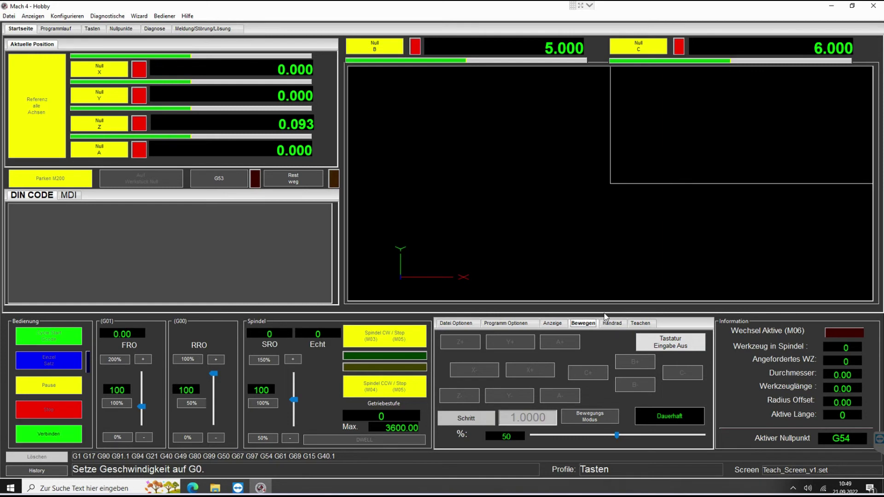
click(67, 16)
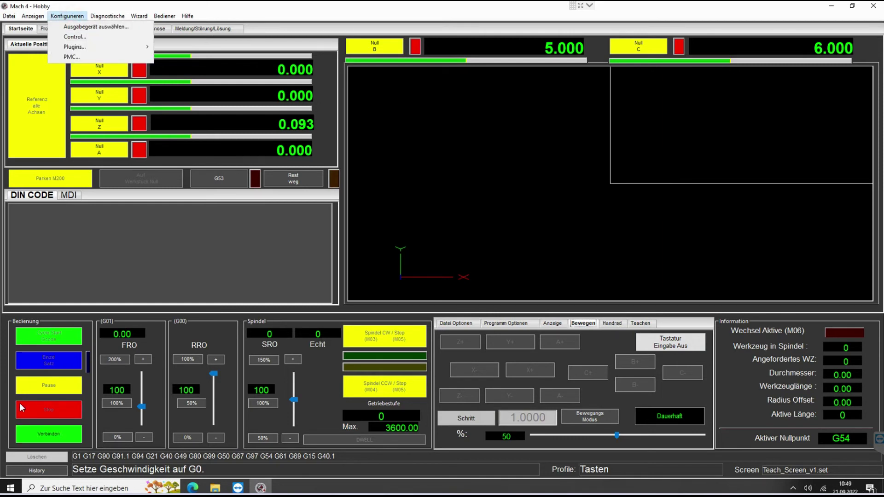
click(70, 38)
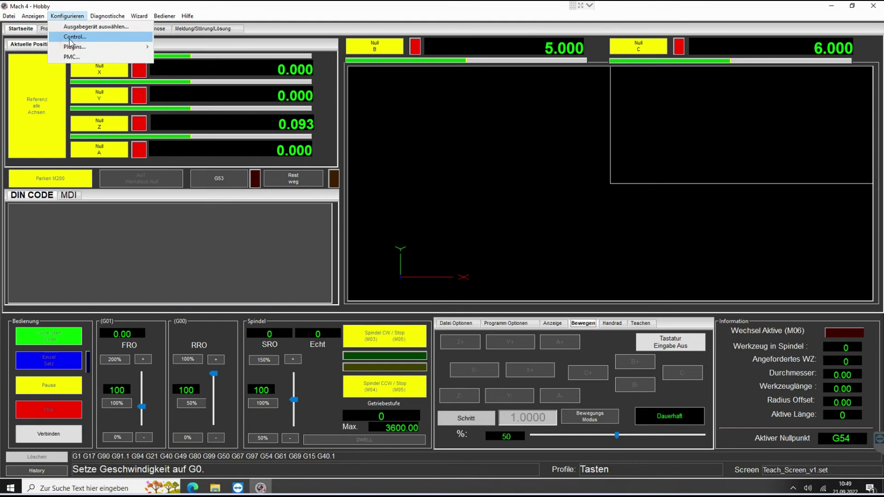
click(519, 161)
drag(661, 185, 666, 204)
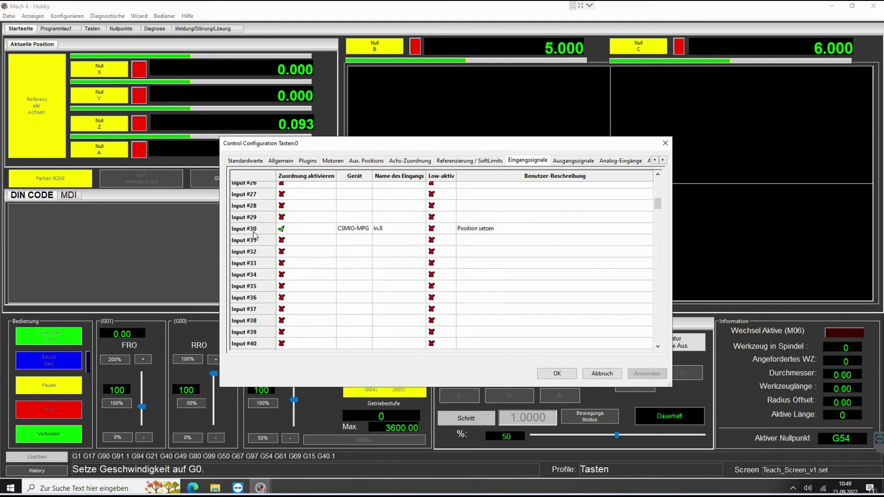
Activate the mapping of Input #31 as a demonstration and deactivate it again
click(290, 243)
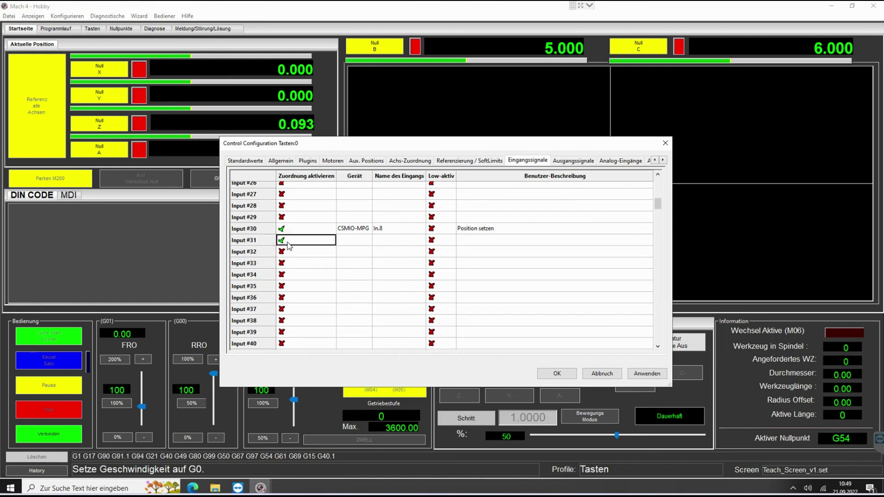
click(281, 241)
Widen the Gerät column, check the device, input name and user description of Input #30, and apply and close the configuration
drag(371, 176, 394, 185)
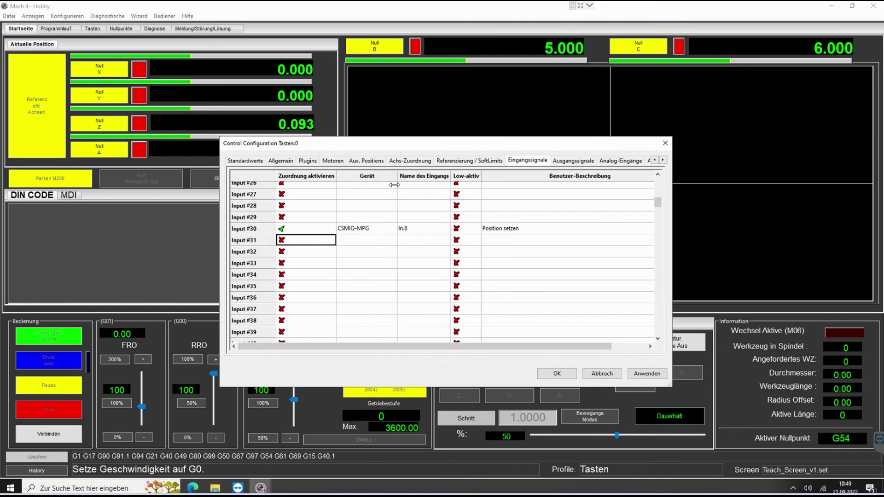
click(346, 228)
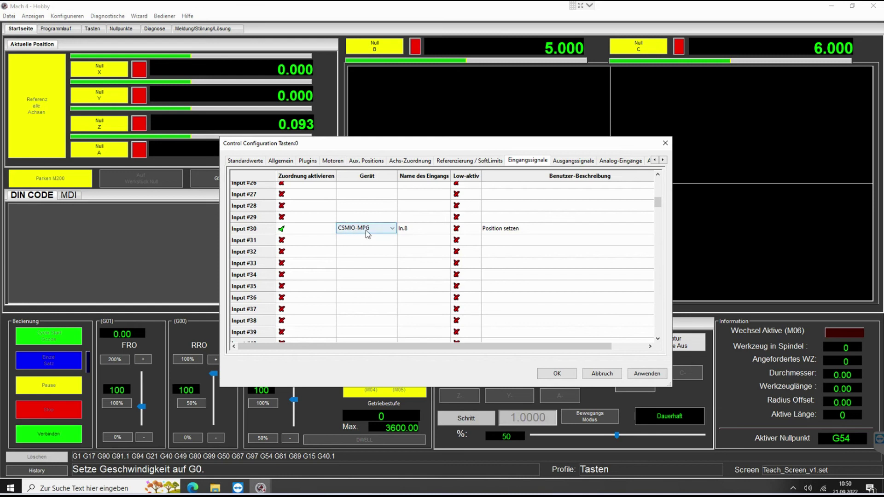
click(407, 231)
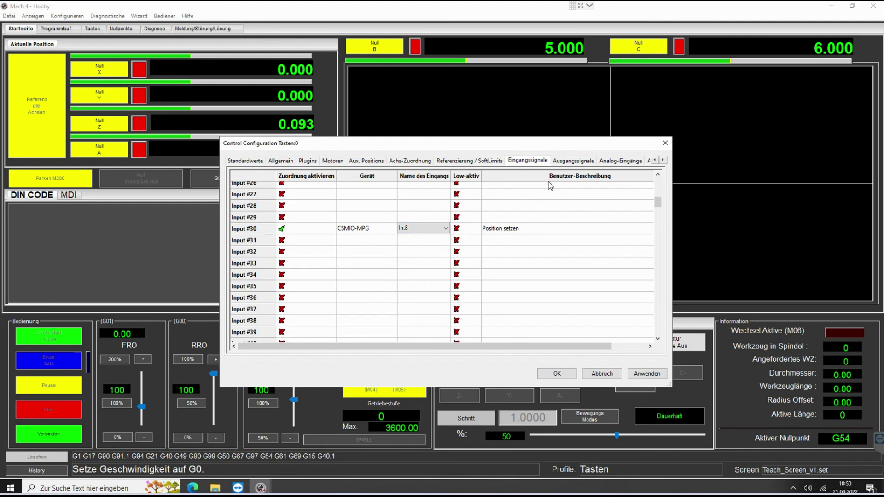
double_click(529, 229)
click(529, 229)
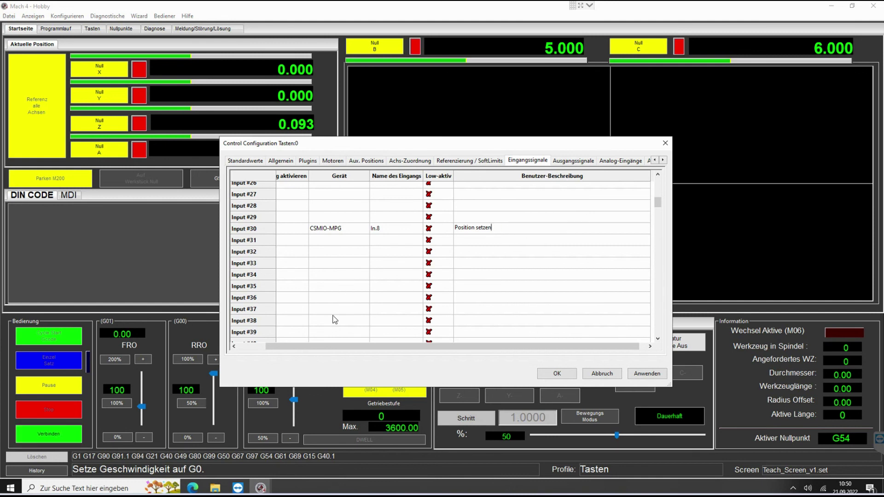
drag(322, 346, 261, 345)
click(647, 373)
click(569, 374)
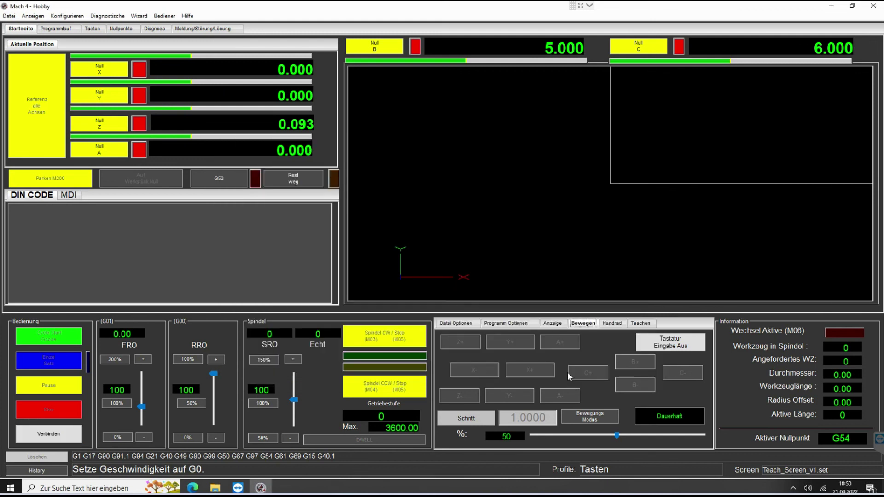